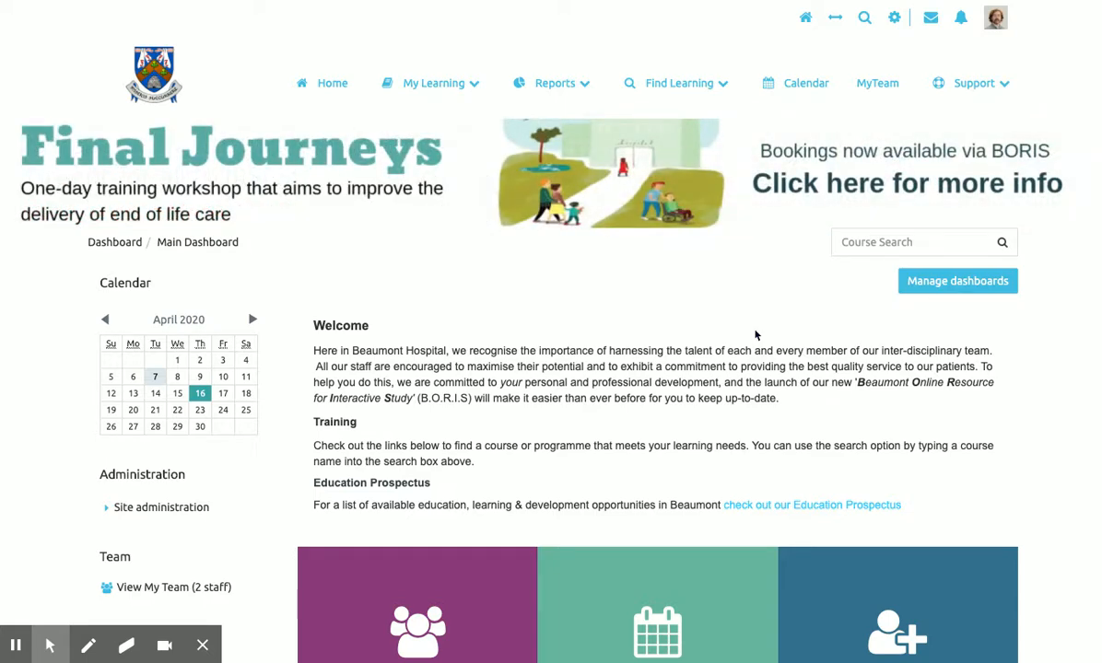
Open Site administration > Users > Browse list of users and click into the Username filter.
scroll(755, 335, "down", 1)
scroll(755, 337, "up", 1)
left_click(79, 485)
left_click(105, 508)
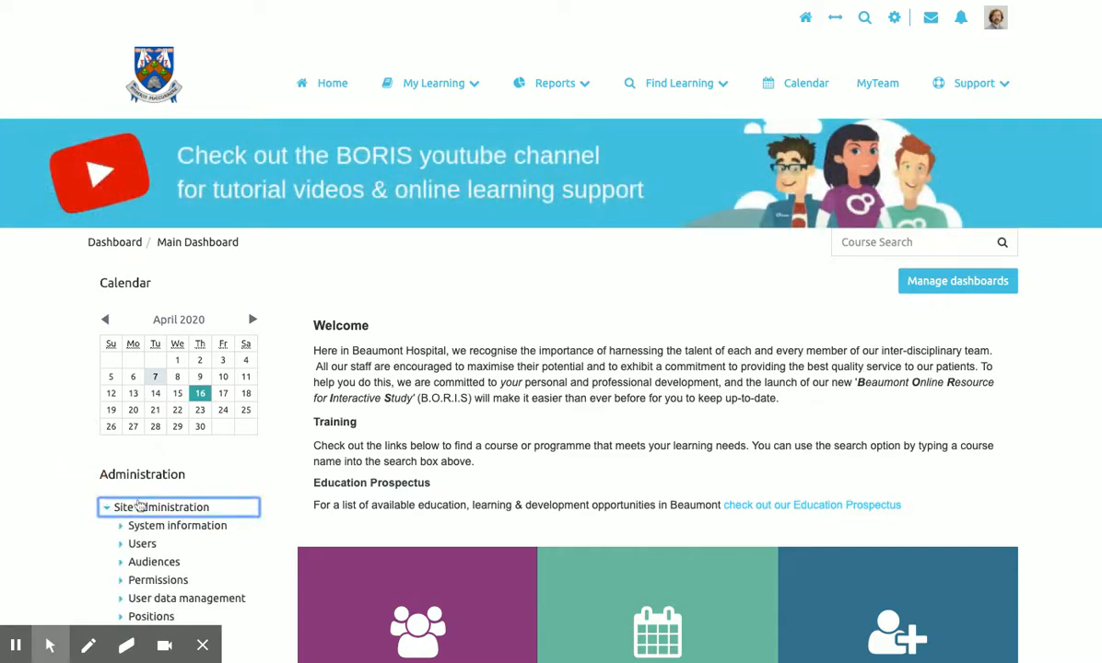
left_click(138, 545)
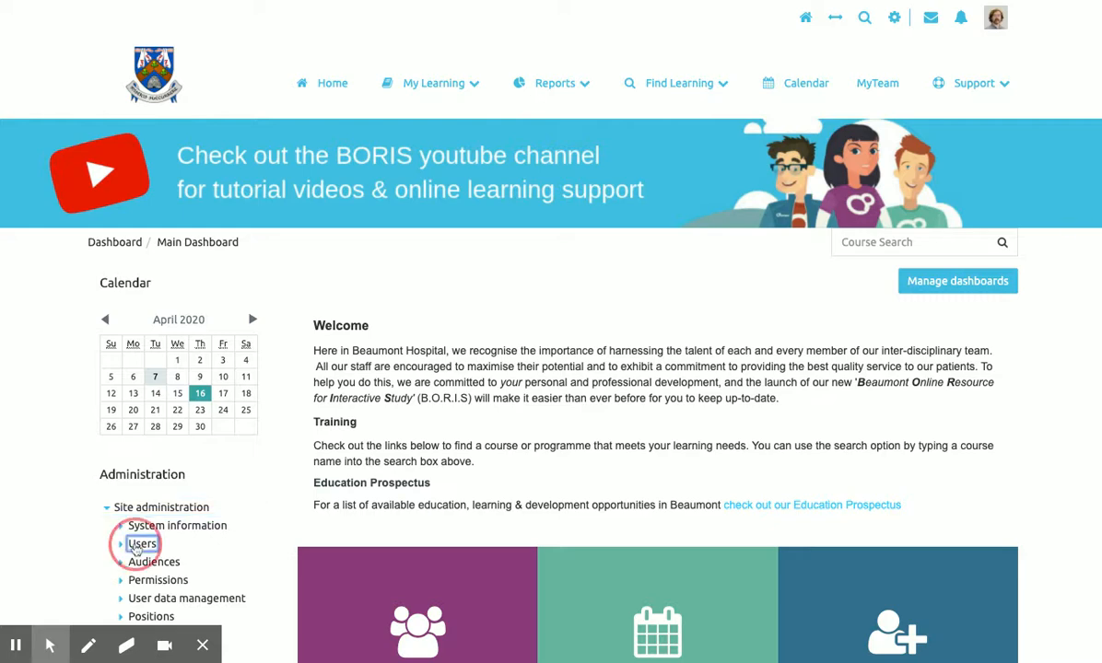
scroll(103, 541, "down", 2)
scroll(103, 540, "down", 1)
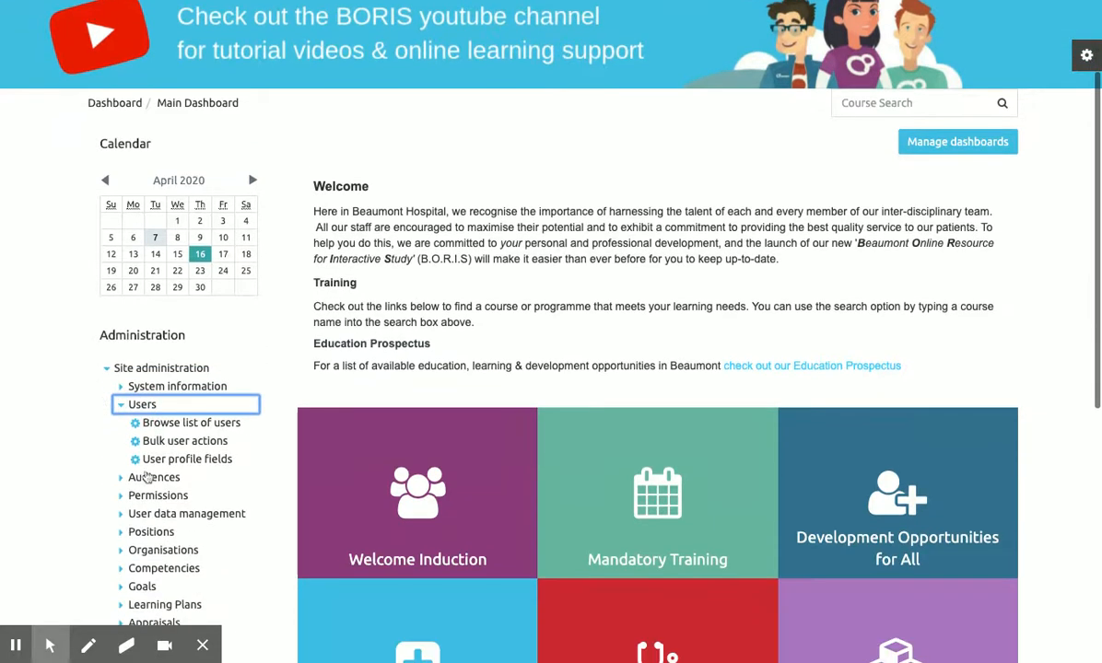
left_click(191, 424)
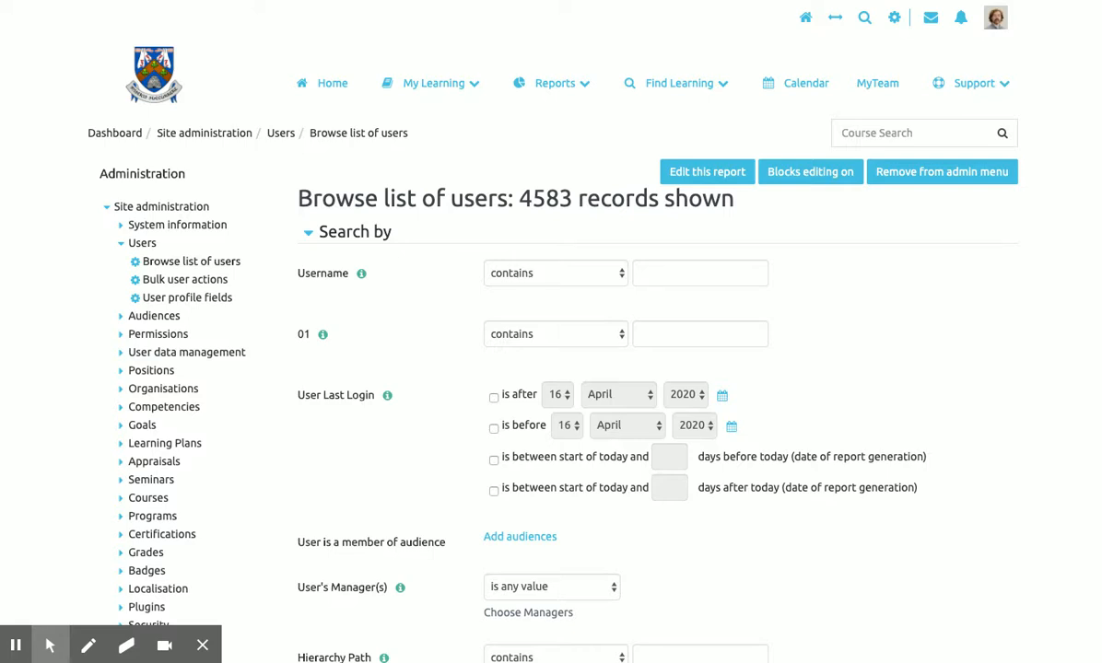
left_click(667, 274)
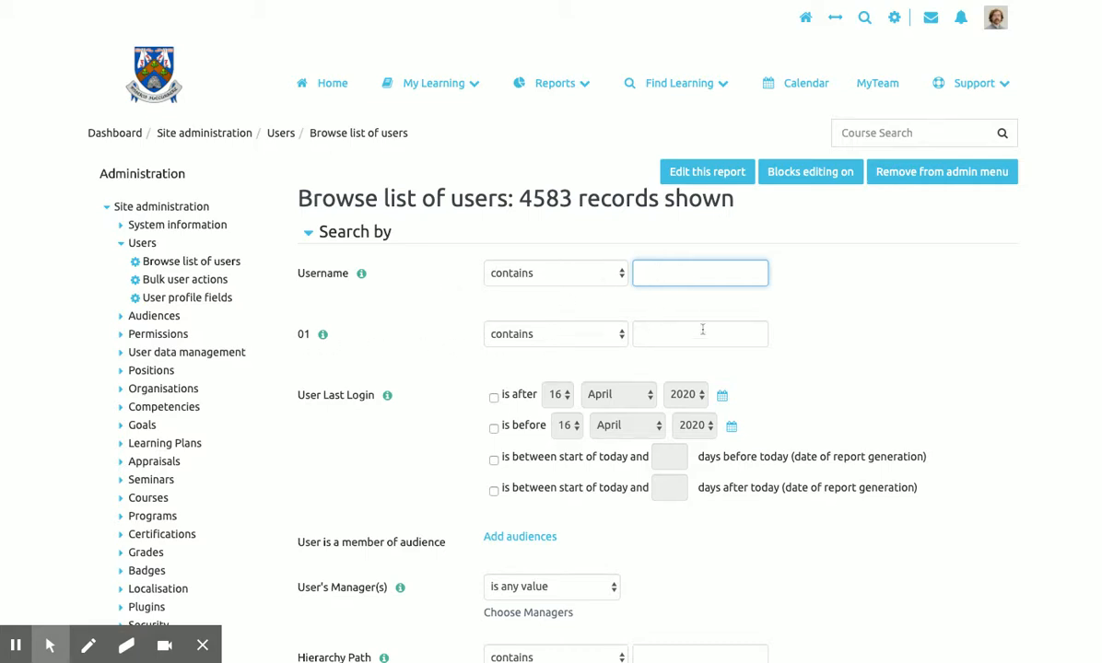
Enter the test user's username in the Username filter and add the CD Surgical audience.
left_click(657, 273)
type("nicktest")
scroll(691, 317, "down", 3)
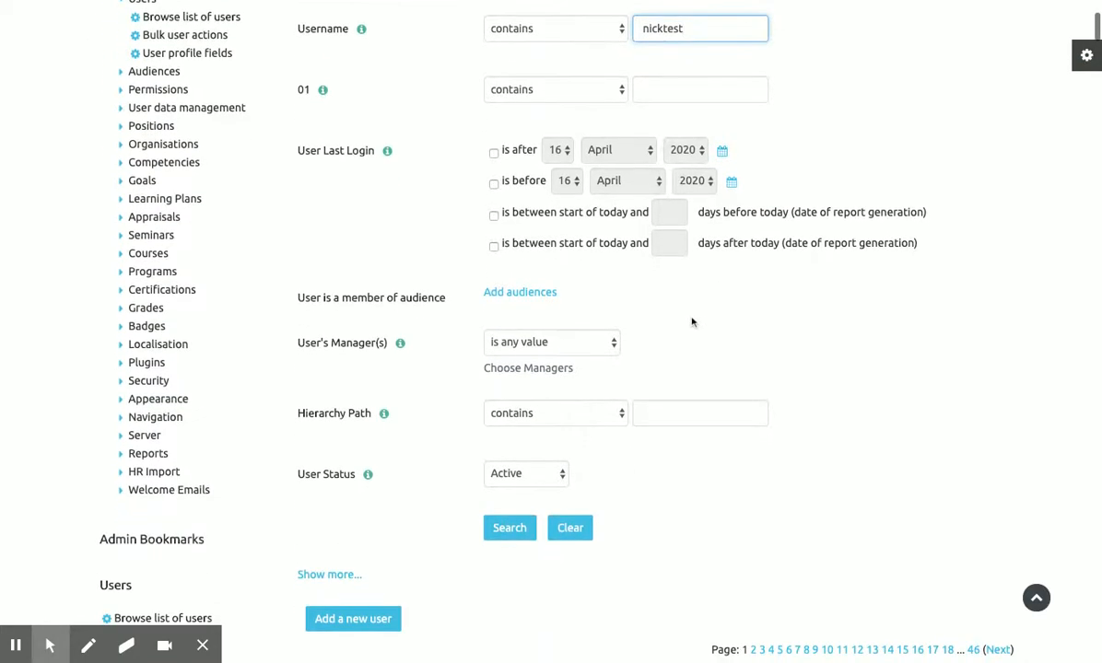
left_click(530, 296)
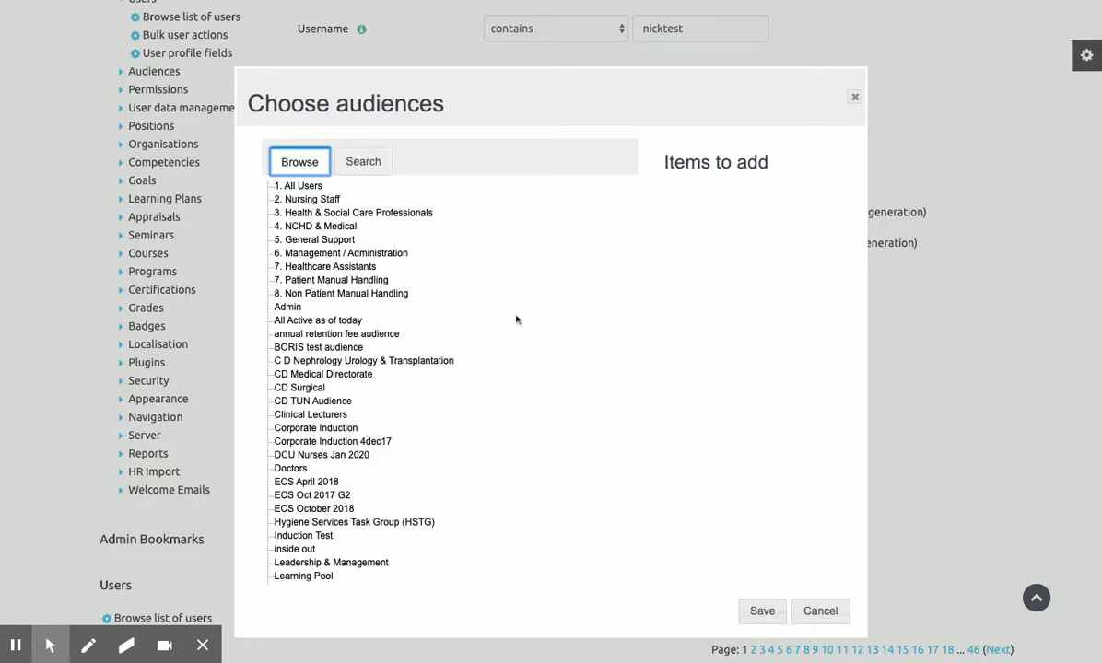
left_click(302, 387)
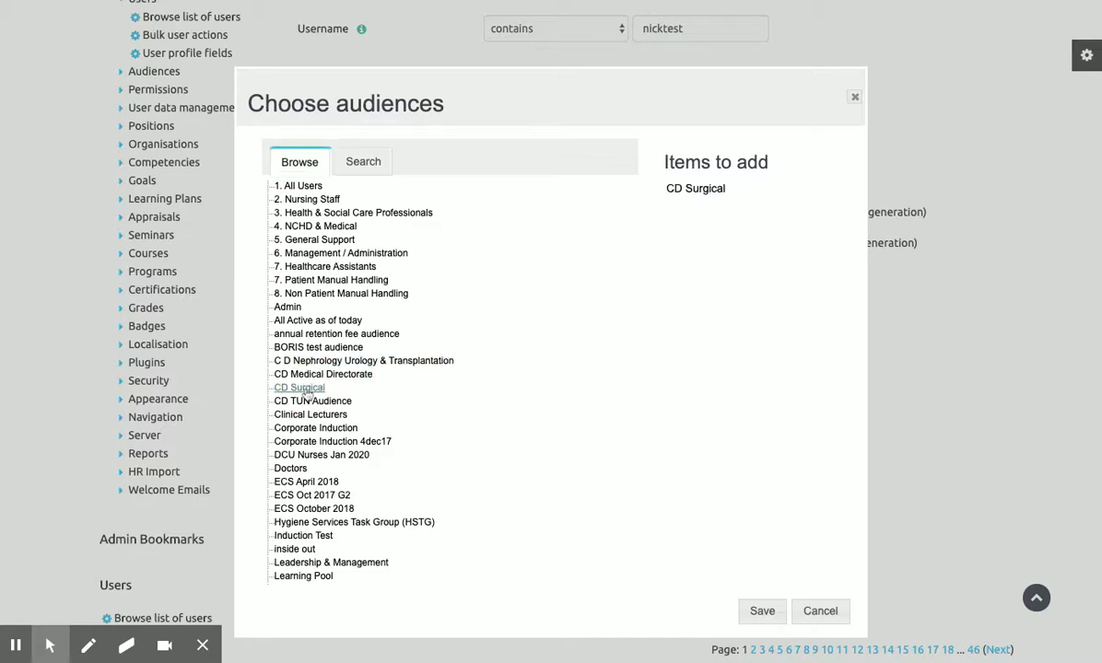
left_click(767, 613)
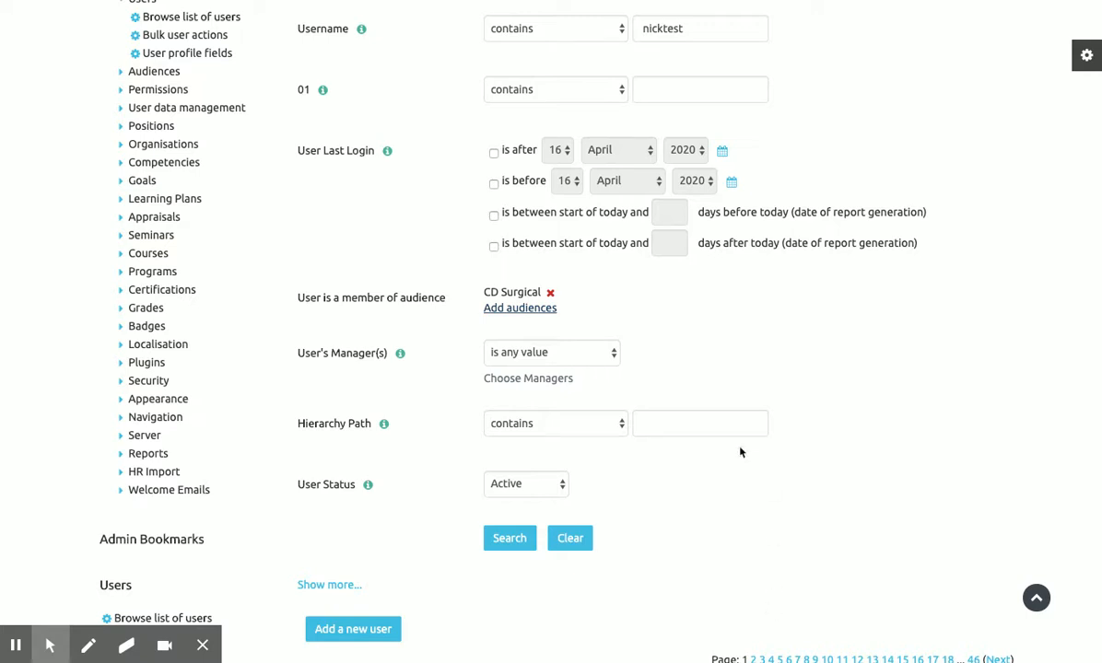
scroll(561, 310, "down", 1)
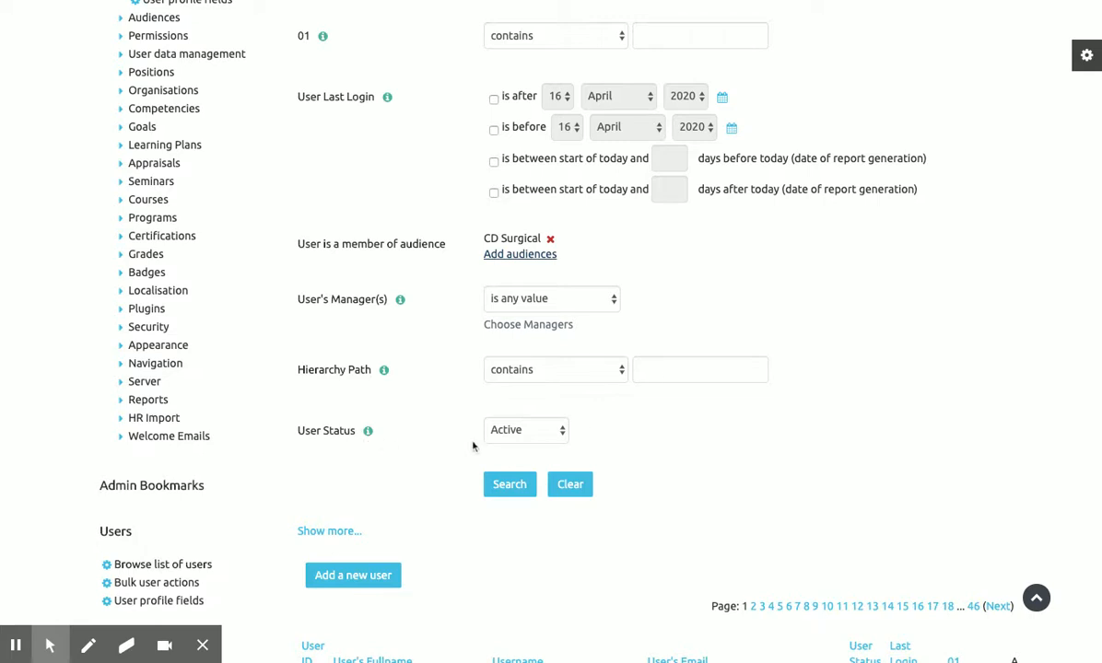
Check the User Status filter value and run the search.
left_click(527, 435)
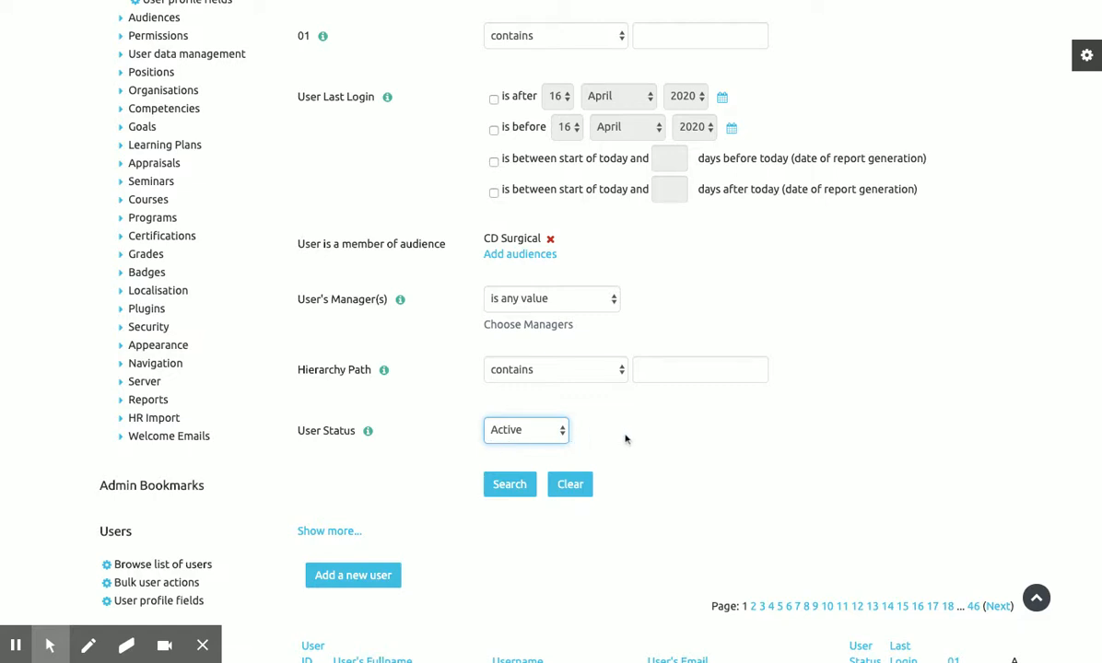
scroll(625, 439, "down", 1)
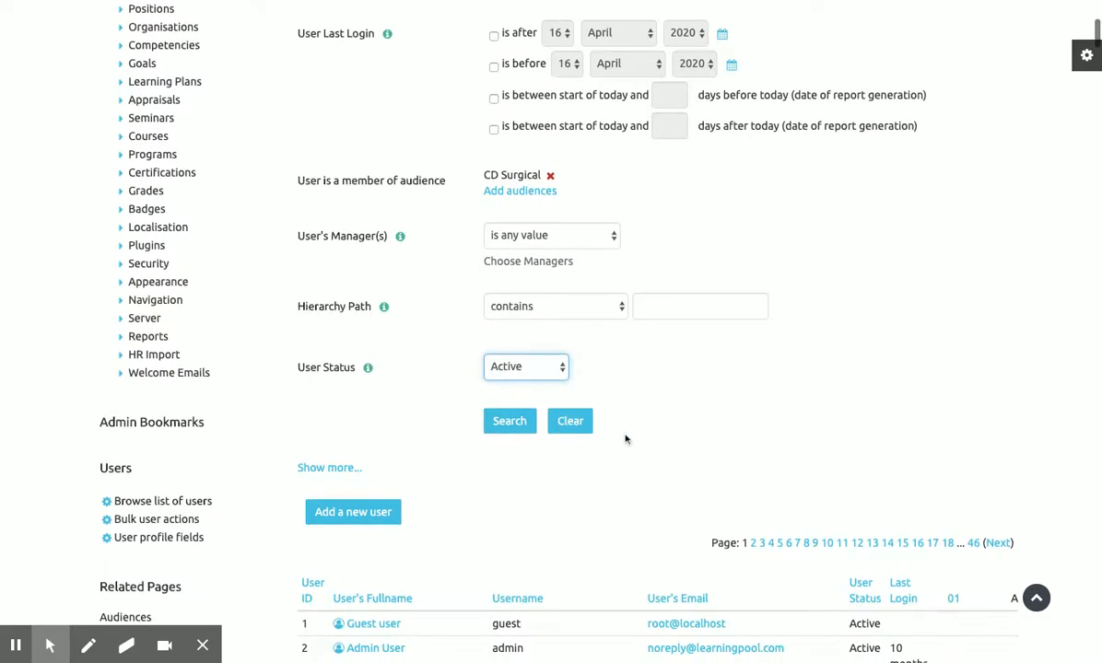
left_click(523, 426)
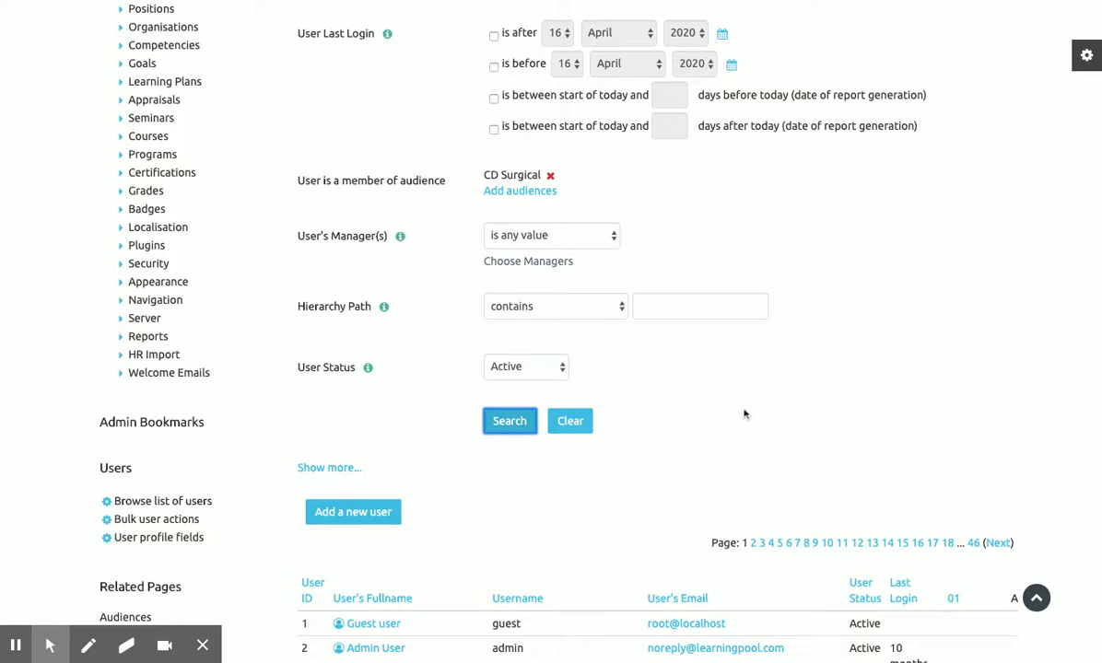
Scroll the single-record results to review its manager and job assignment columns.
scroll(746, 415, "down", 1)
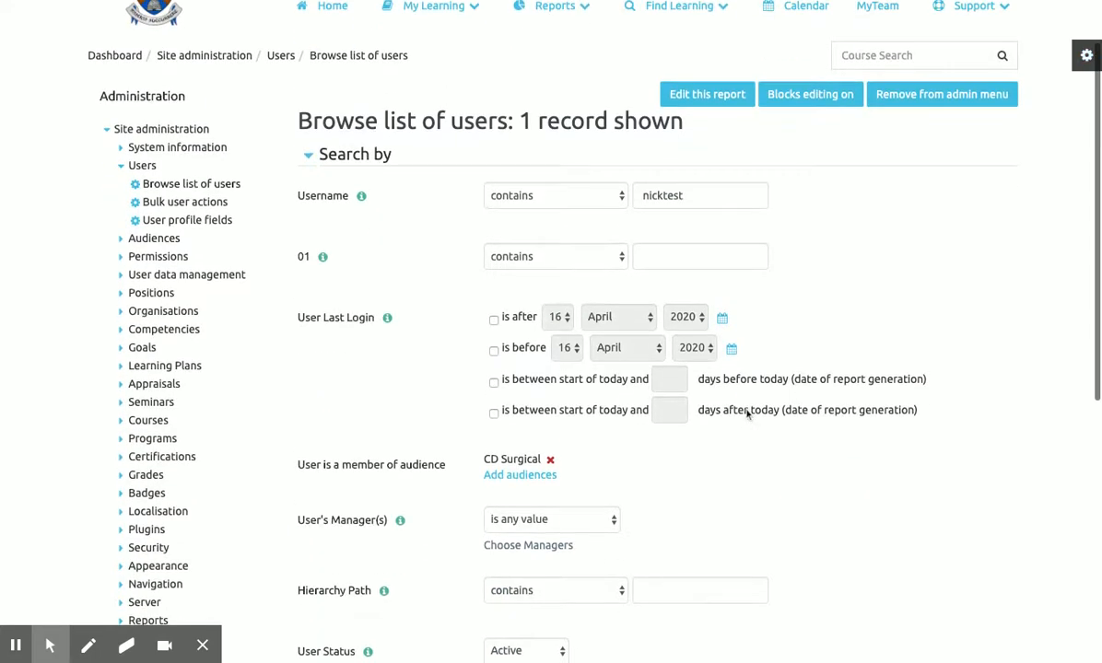
scroll(747, 409, "down", 1)
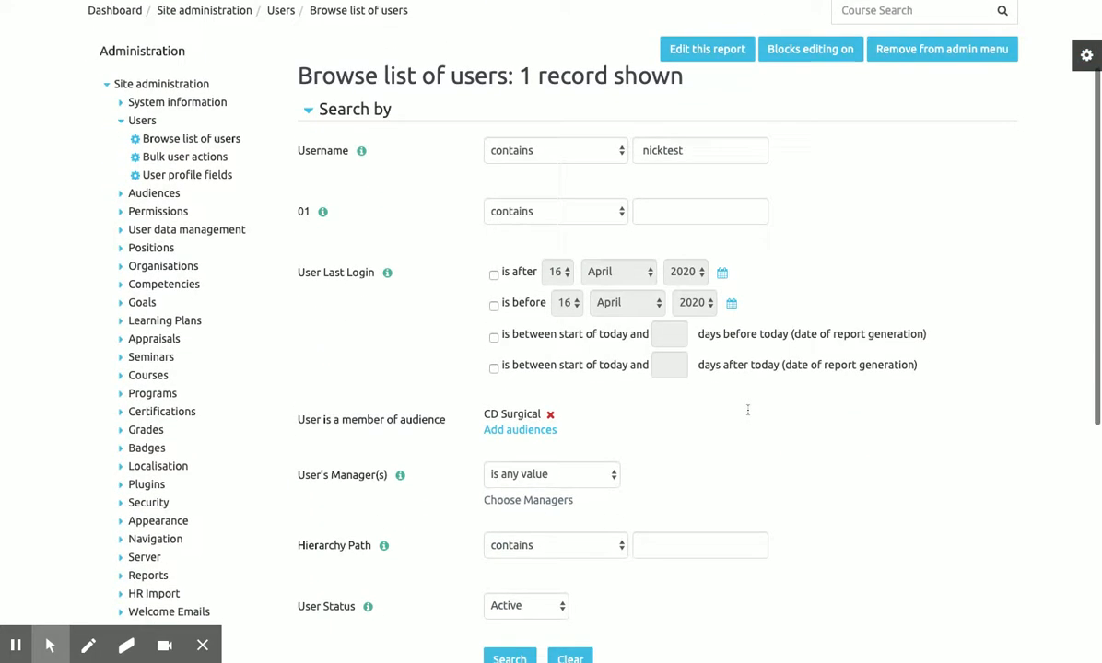
left_click(725, 150)
scroll(645, 263, "down", 2)
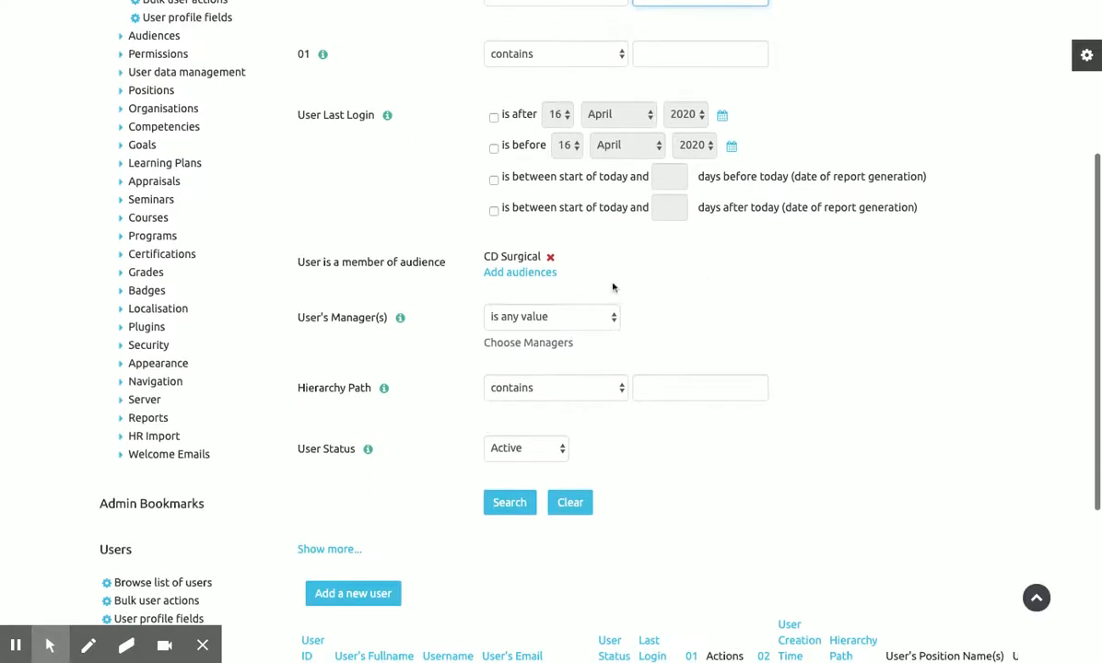
scroll(649, 267, "down", 2)
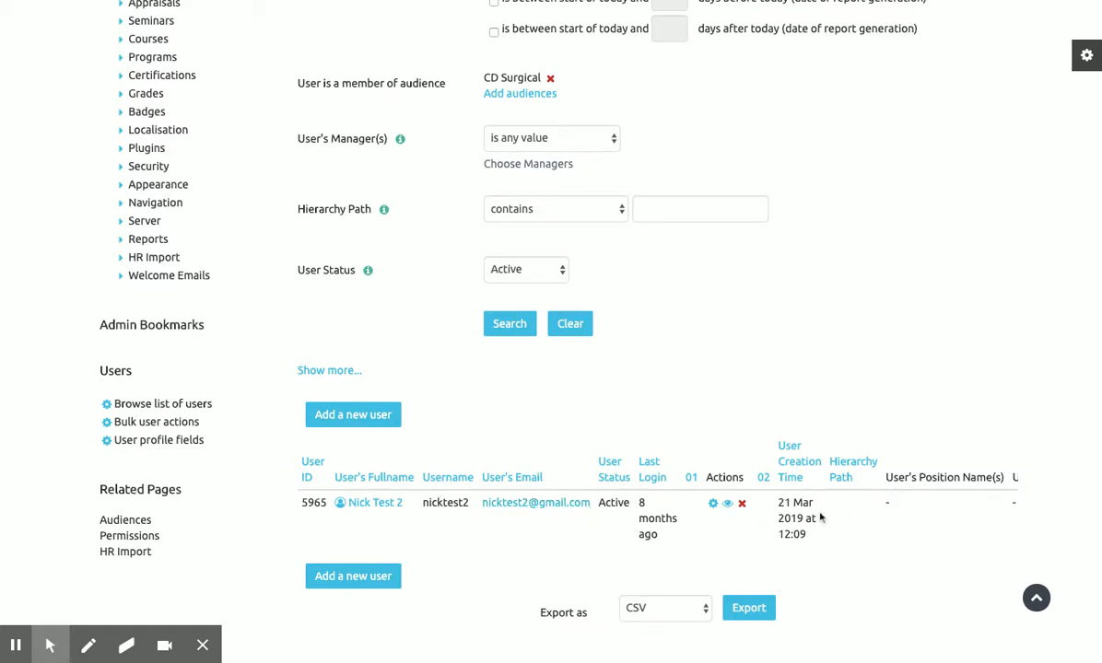
scroll(929, 511, "right", 5)
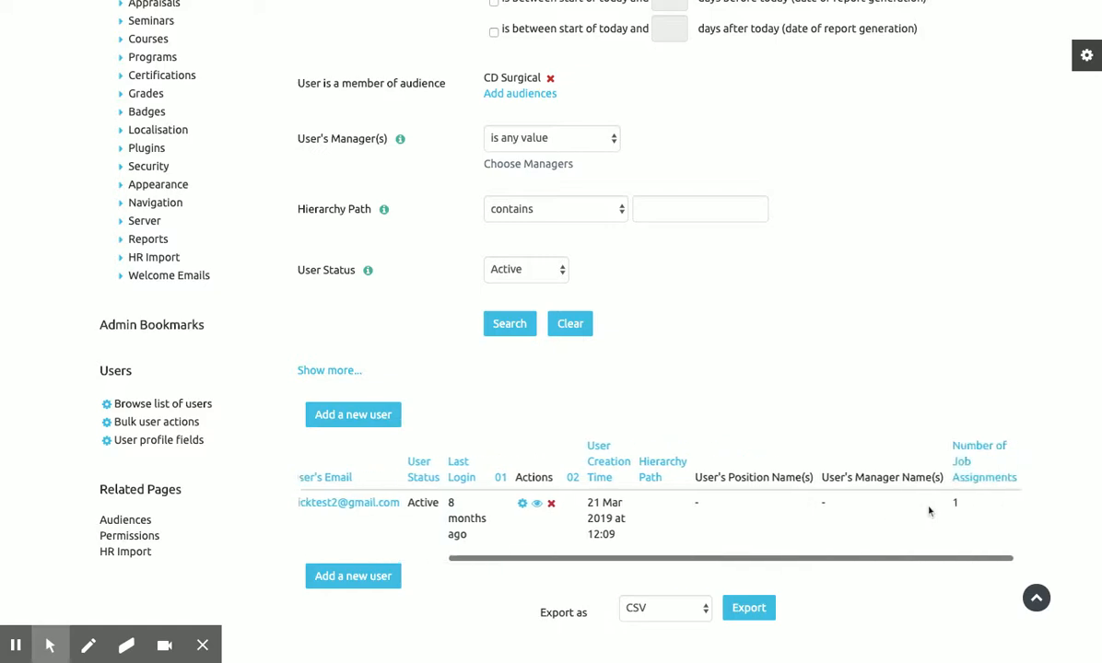
scroll(928, 511, "left", 5)
scroll(746, 502, "up", 5)
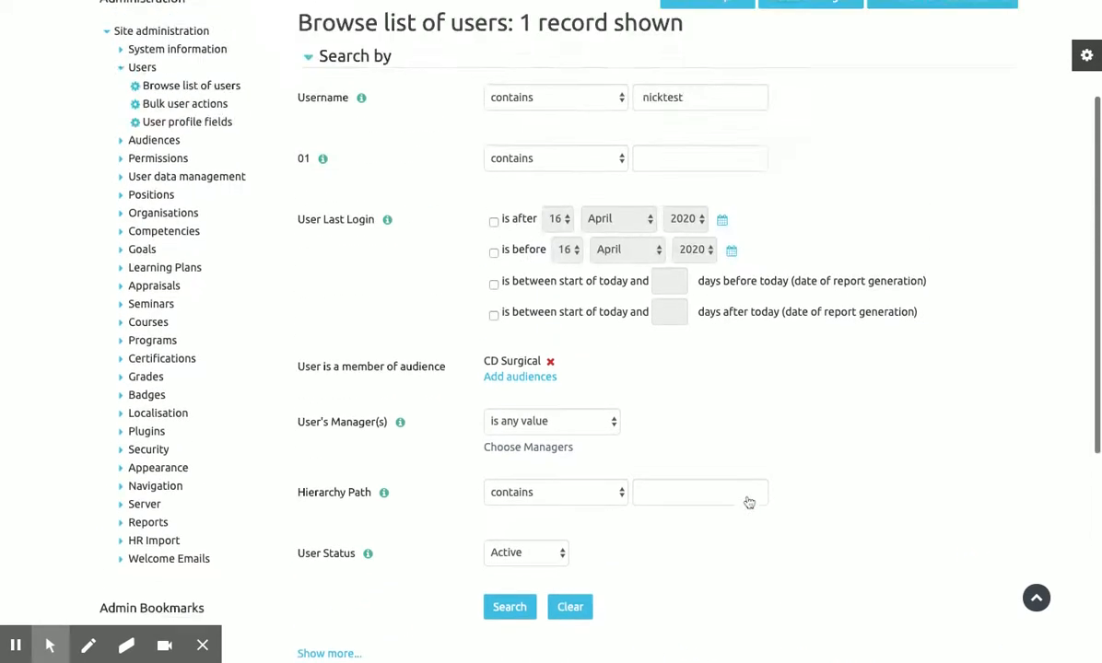
scroll(748, 502, "down", 2)
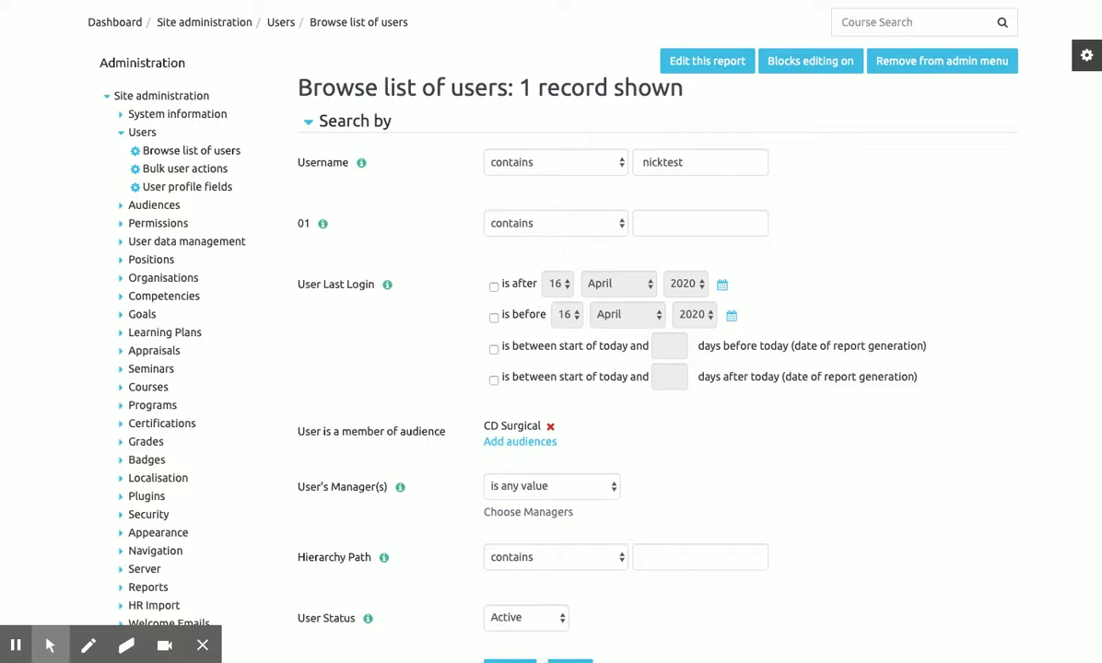
scroll(745, 503, "down", 5)
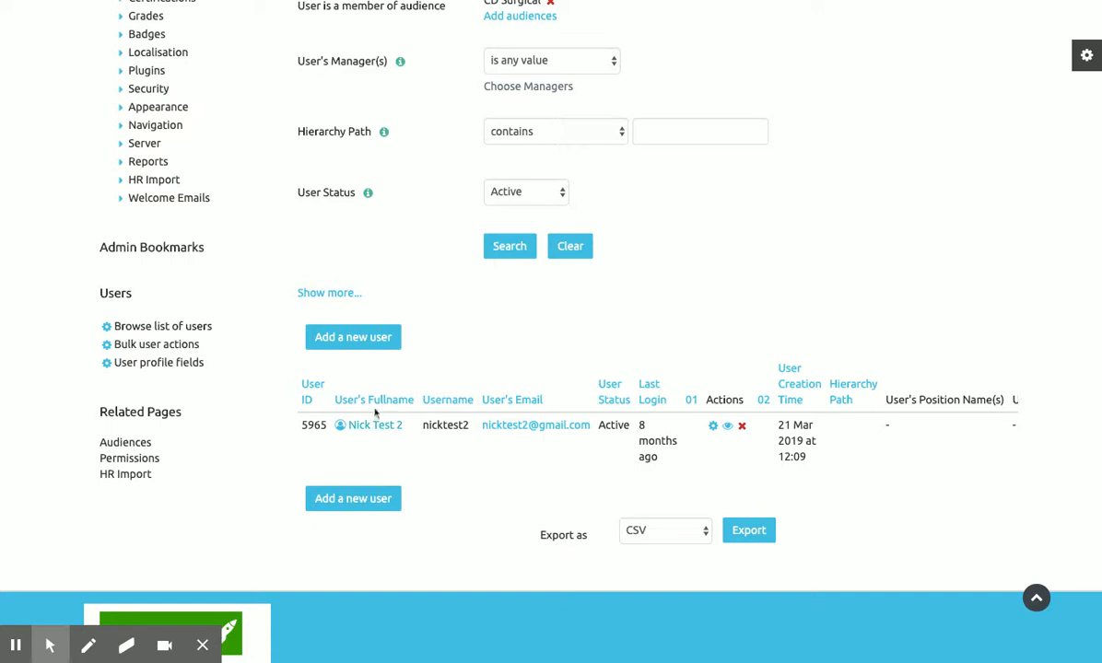
Open the test user's profile, then its 'Unnamed job assignment (ID: 0)' for editing.
left_click(399, 384)
left_click(373, 426)
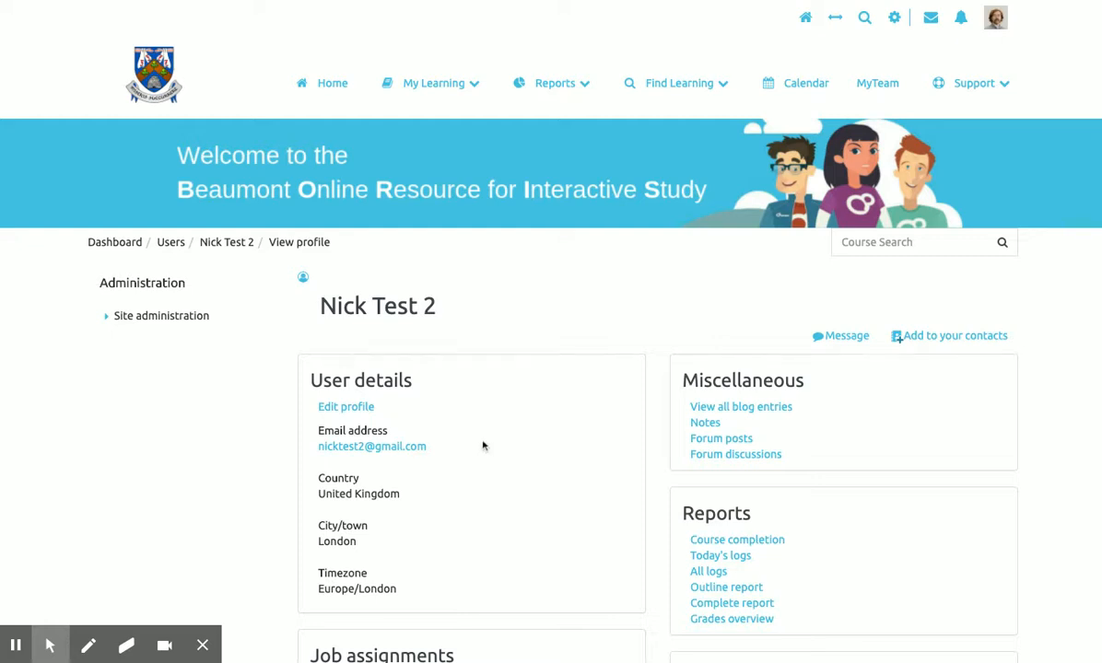
scroll(485, 446, "down", 2)
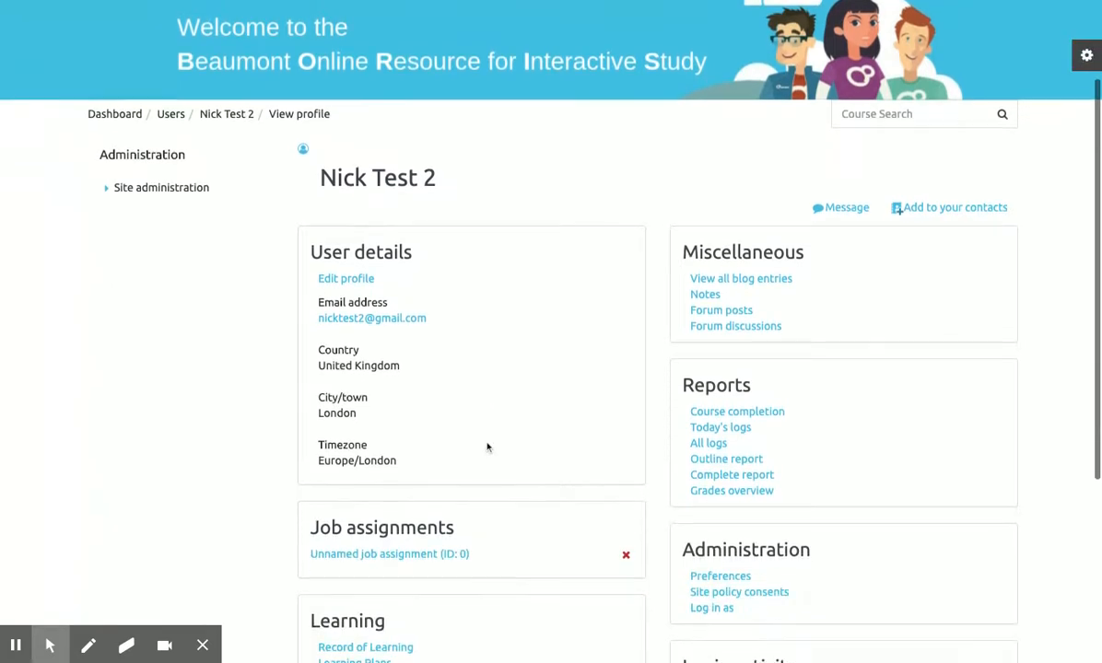
scroll(487, 447, "down", 3)
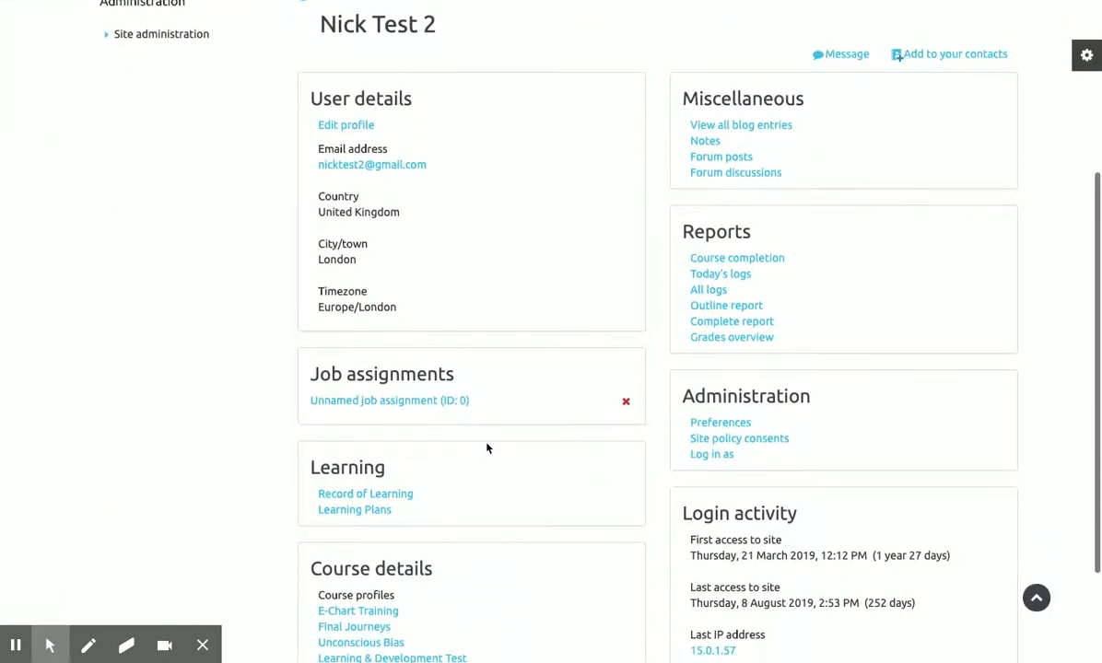
scroll(488, 449, "down", 2)
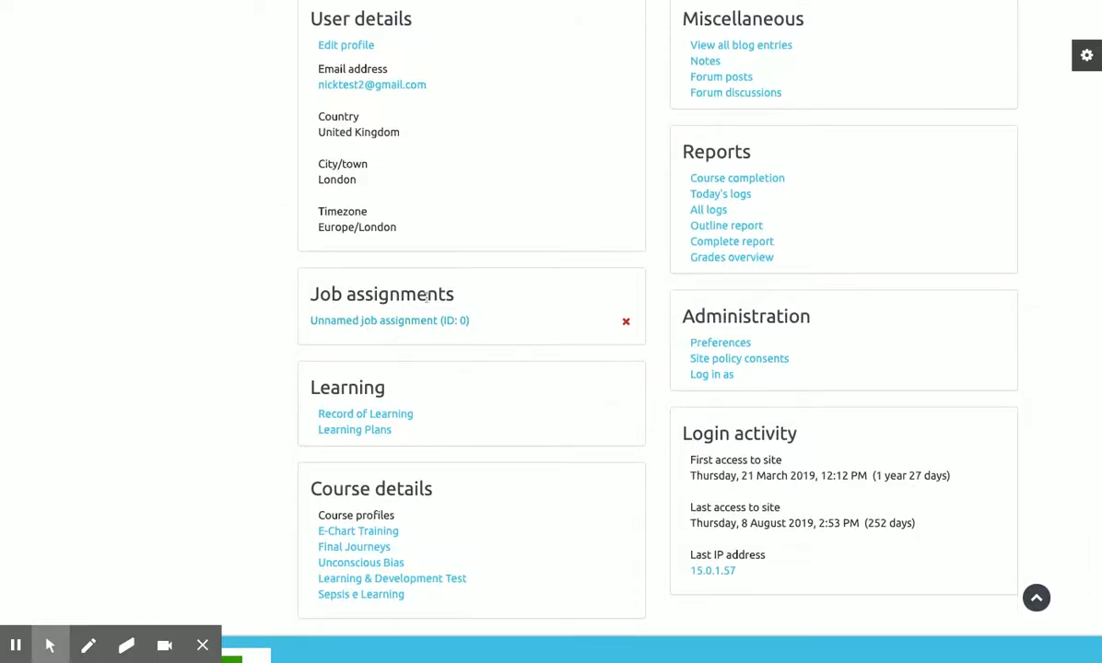
left_click(373, 321)
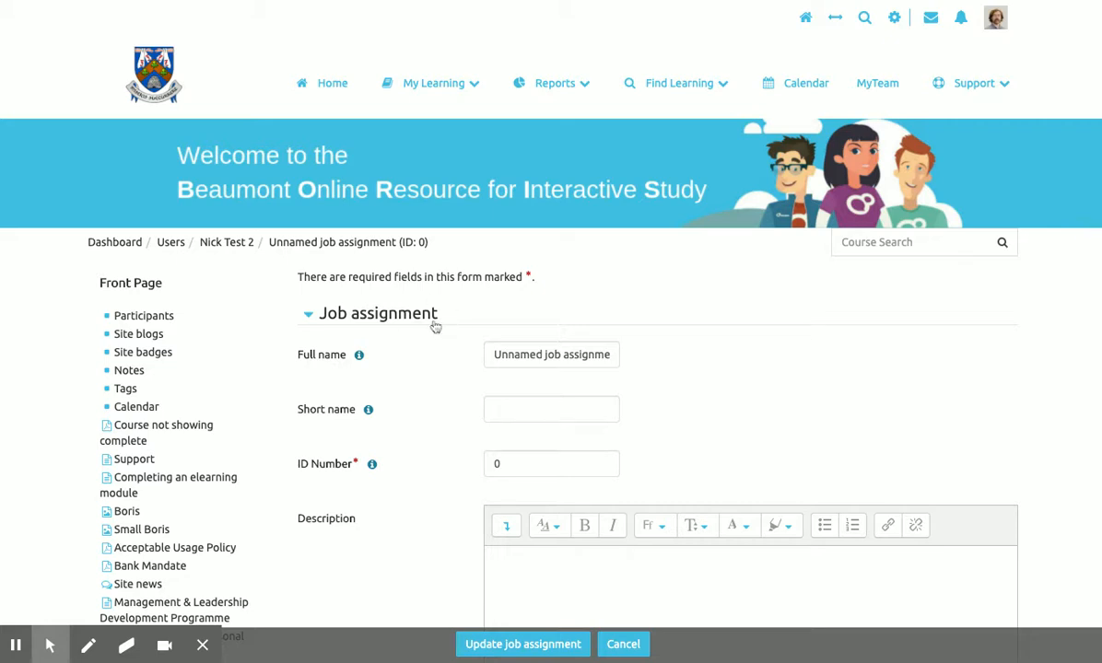
Scroll down the Unnamed job assignment form and bring up the Choose manager picker.
left_click(176, 252)
left_click(226, 252)
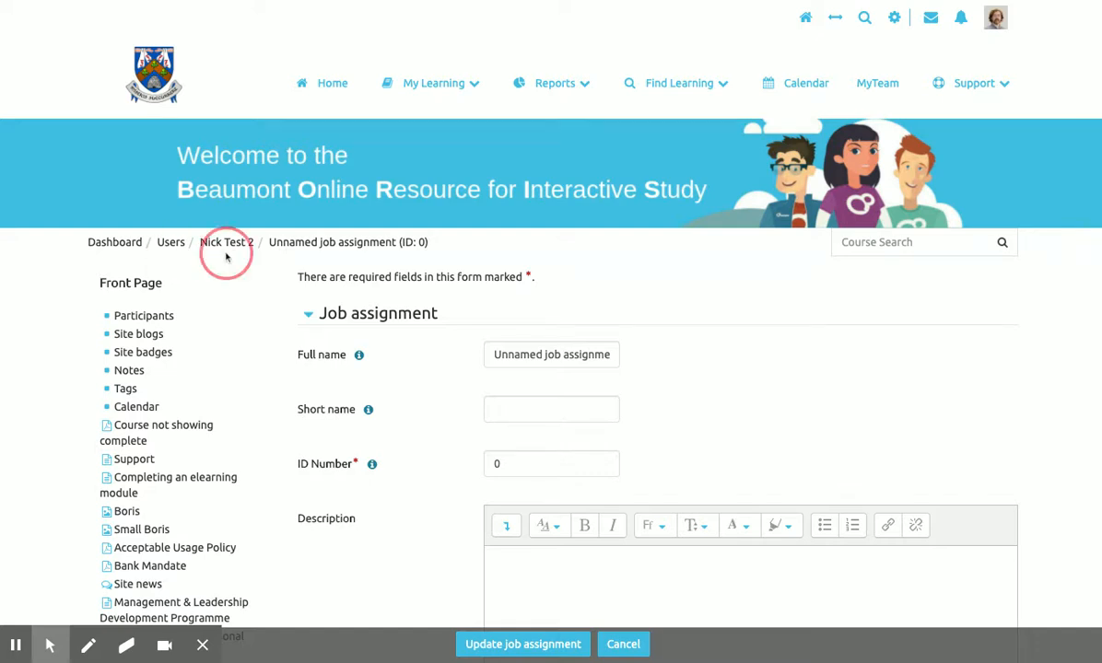
left_click(324, 261)
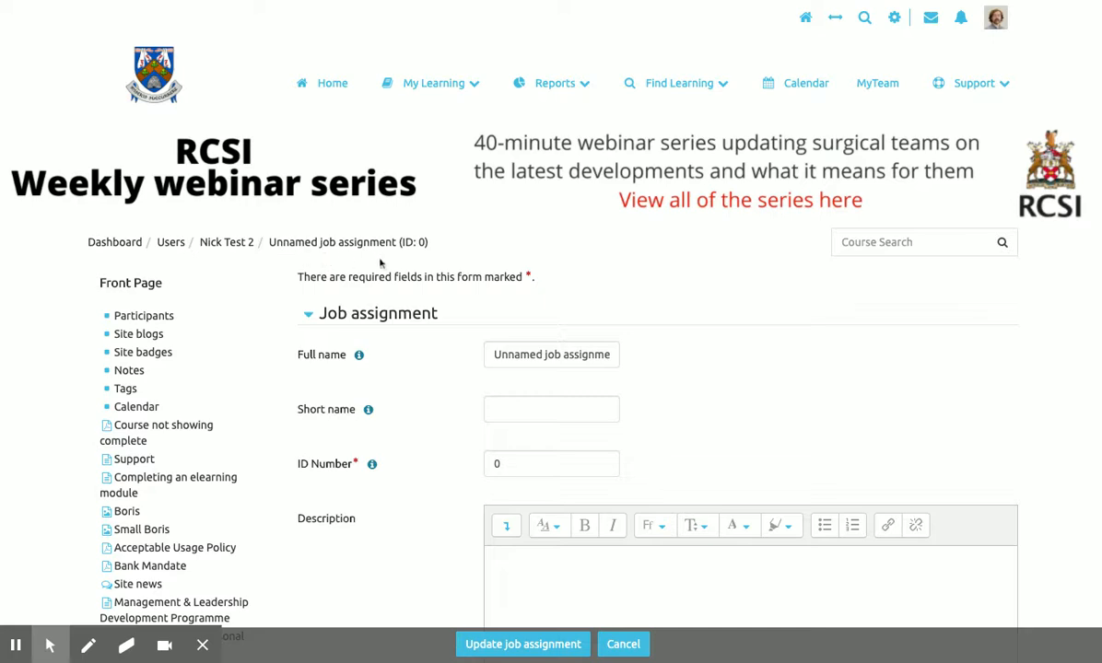
scroll(425, 306, "down", 3)
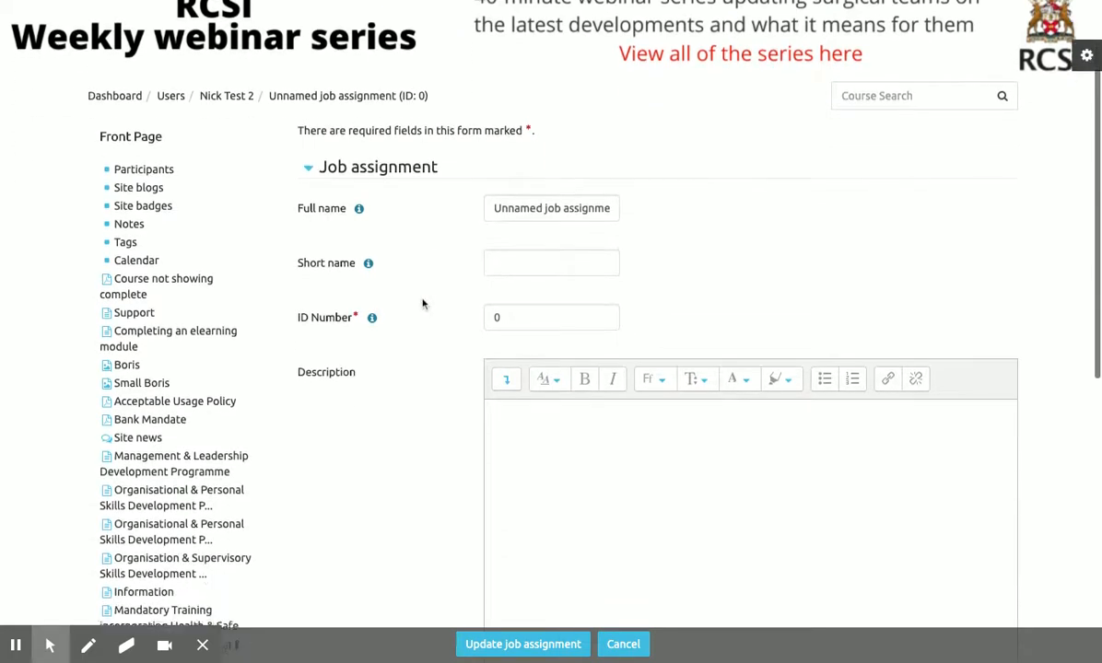
scroll(422, 304, "down", 5)
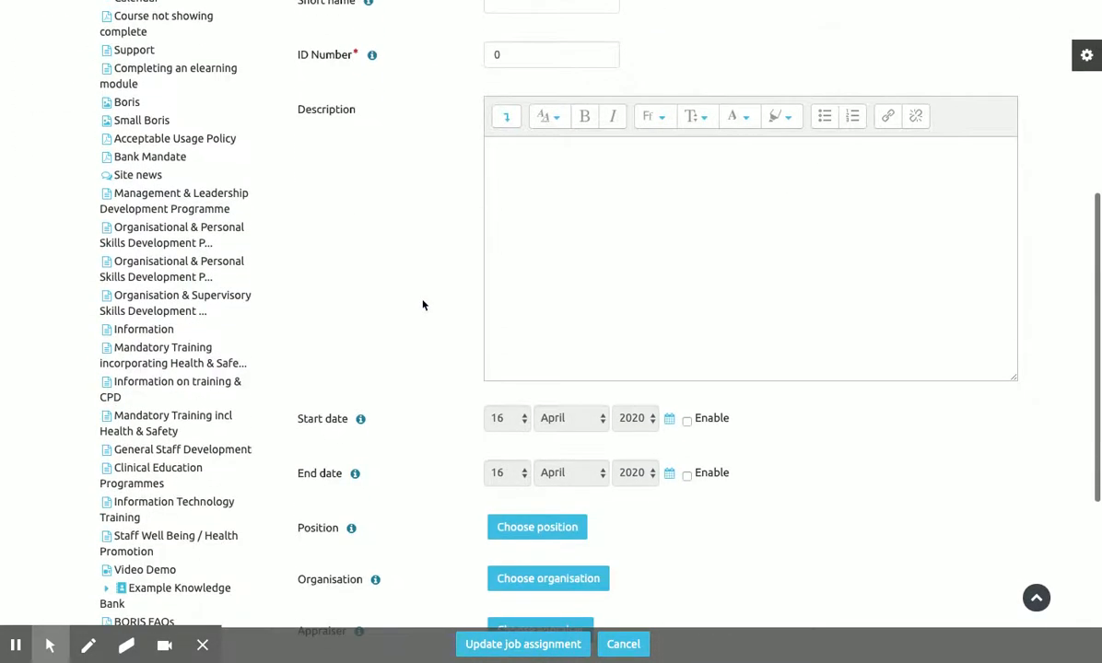
scroll(423, 305, "down", 2)
scroll(422, 305, "up", 6)
scroll(422, 305, "down", 2)
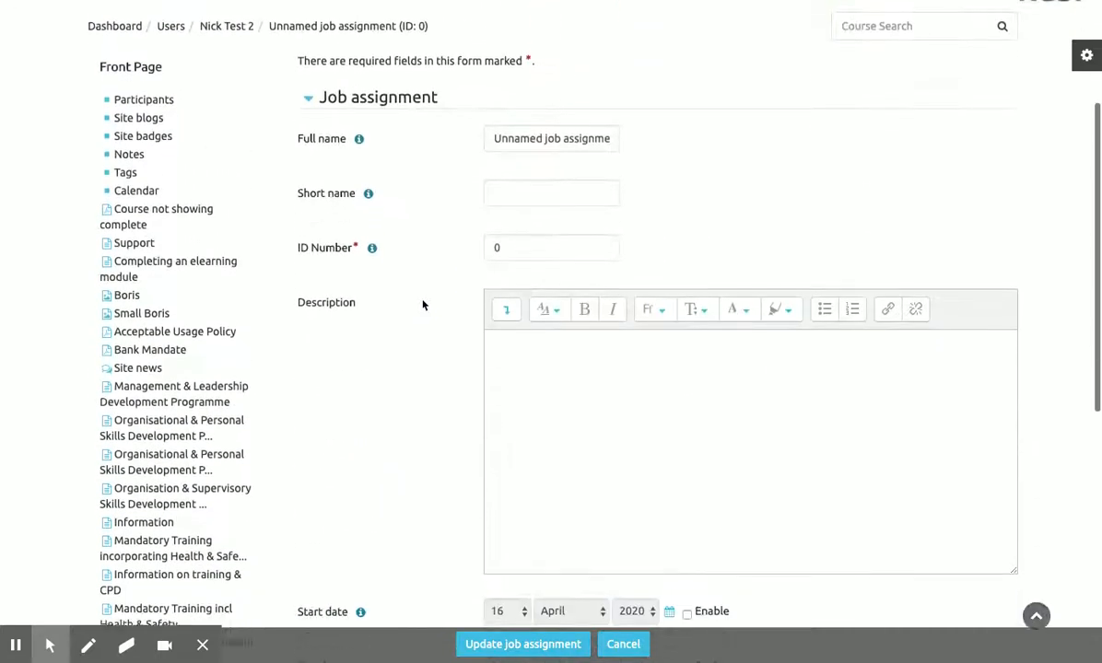
scroll(423, 305, "down", 7)
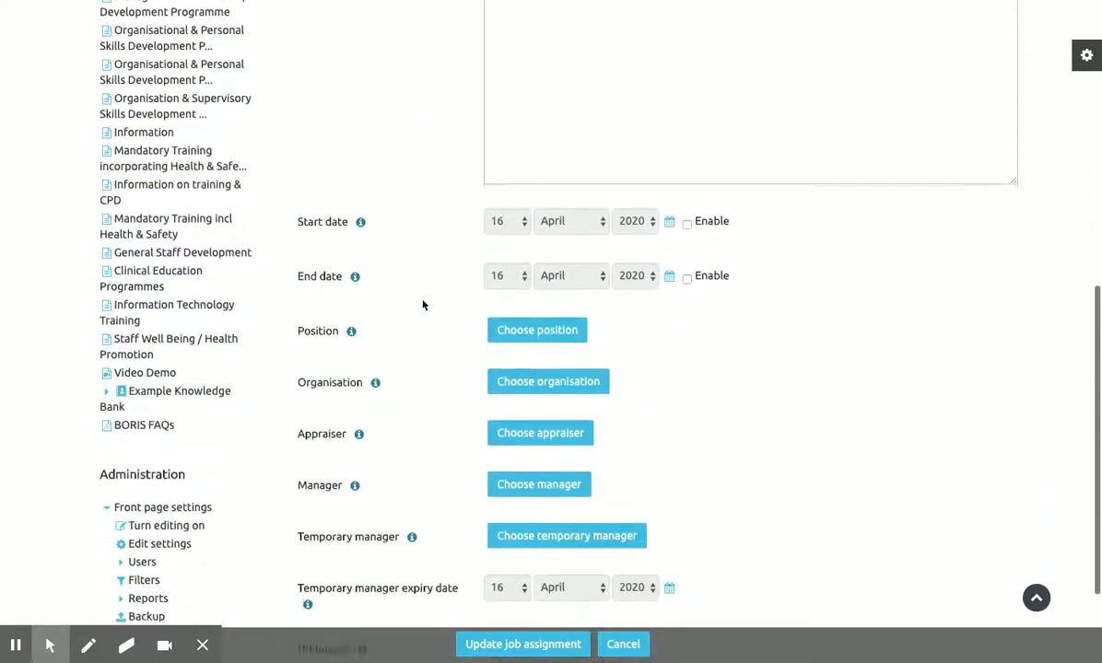
scroll(423, 304, "down", 2)
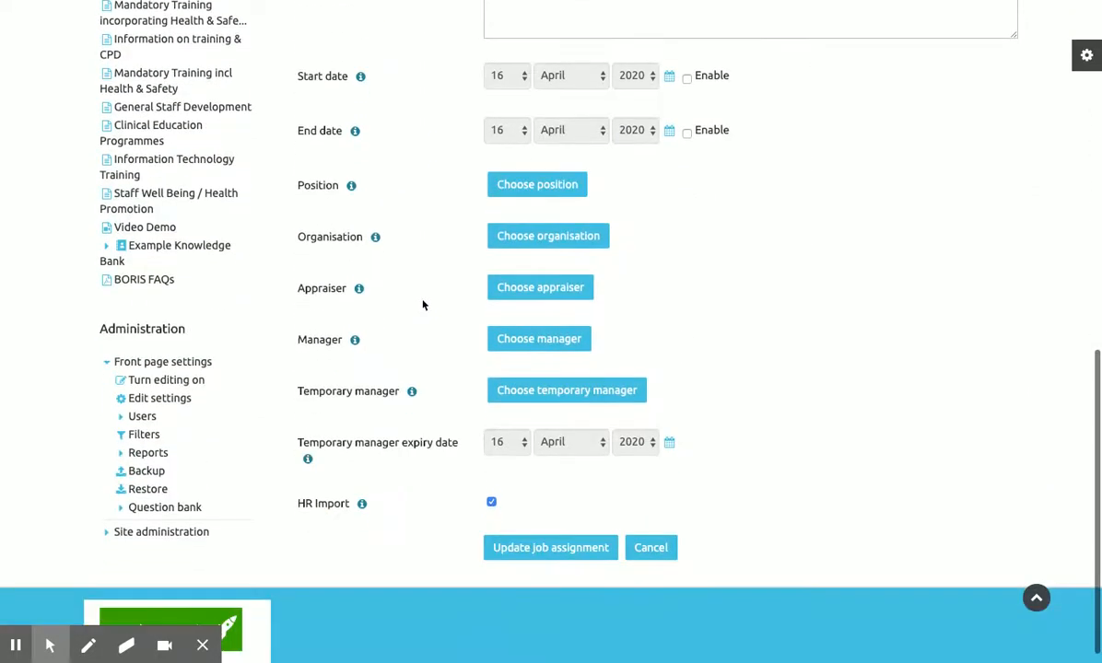
left_click(389, 340)
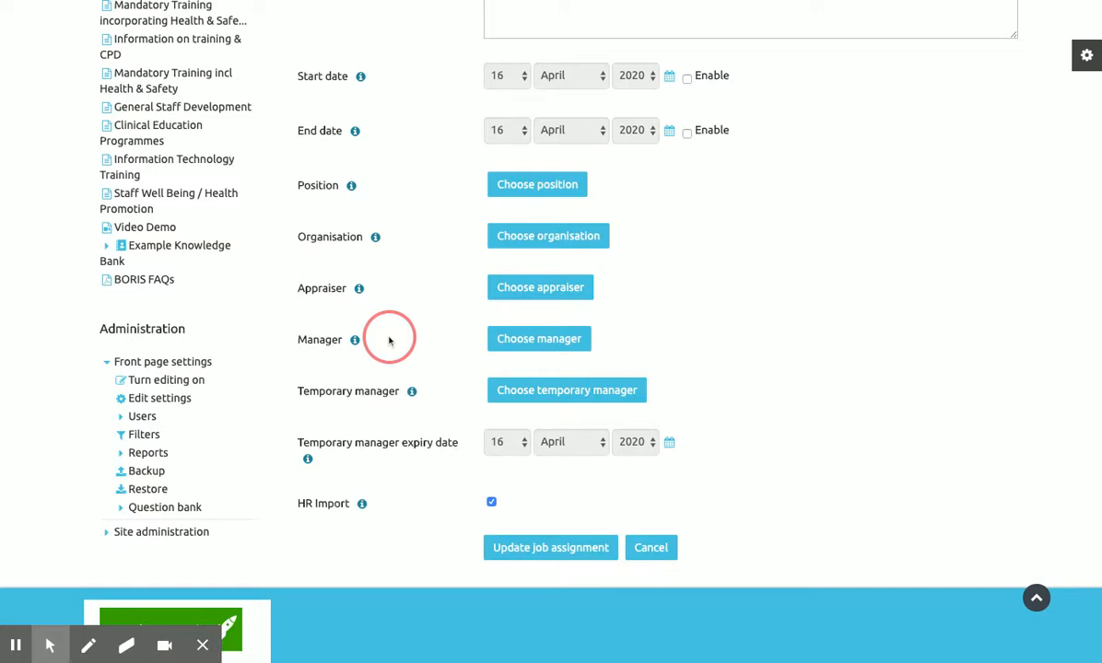
left_click(534, 341)
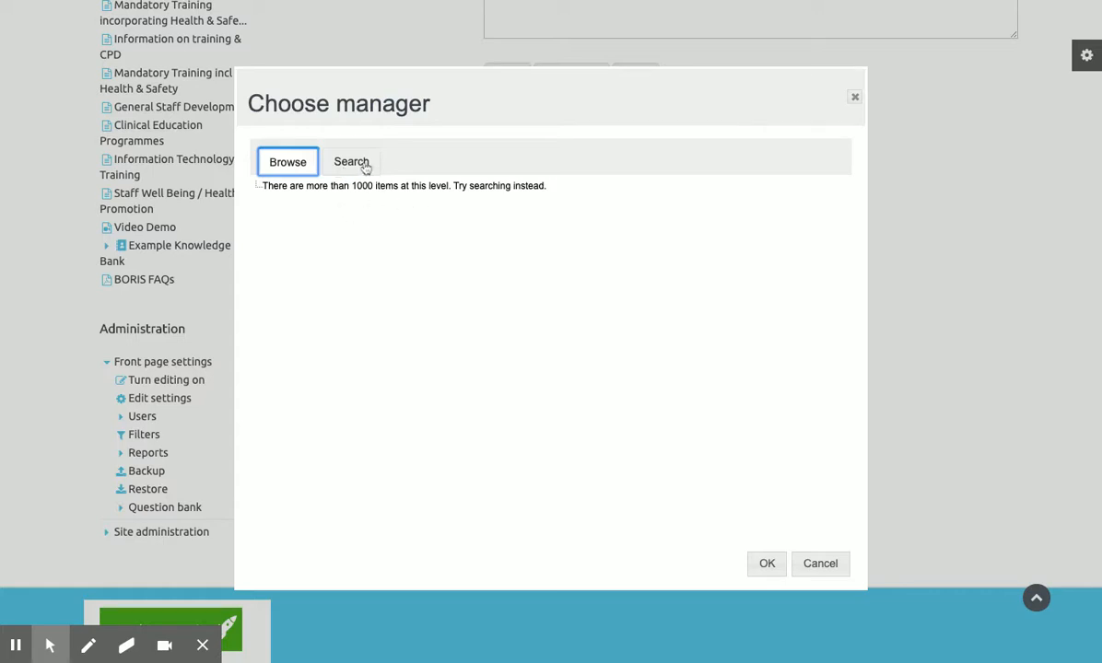
Search the picker for the manager by name, select the first match, and save the job assignment.
left_click(365, 166)
left_click(345, 195)
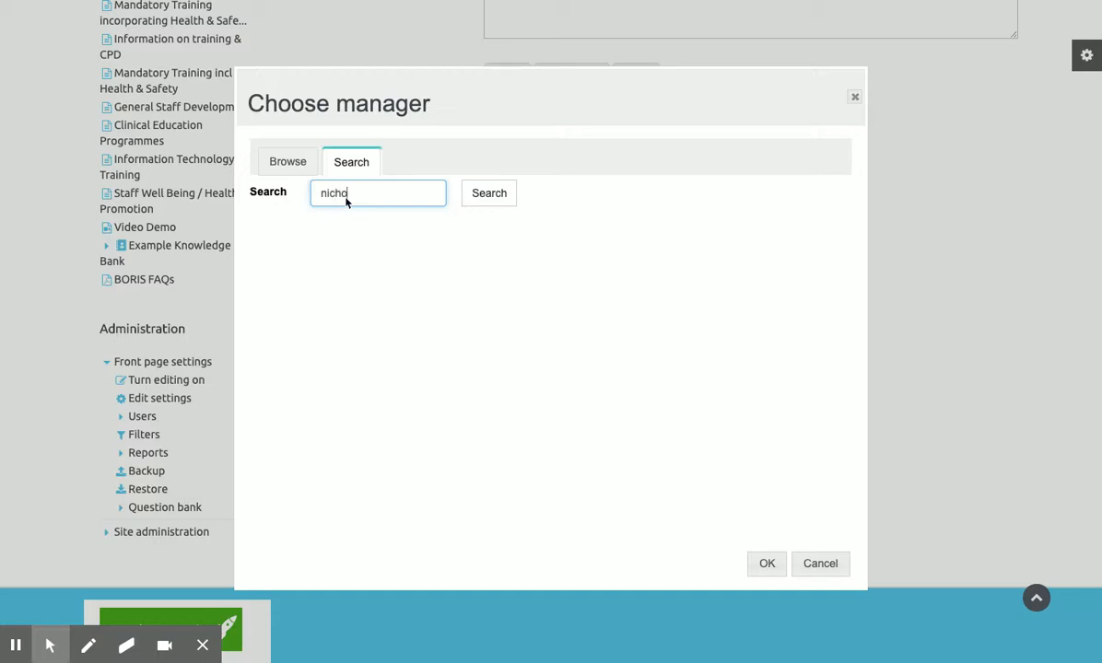
key("Return")
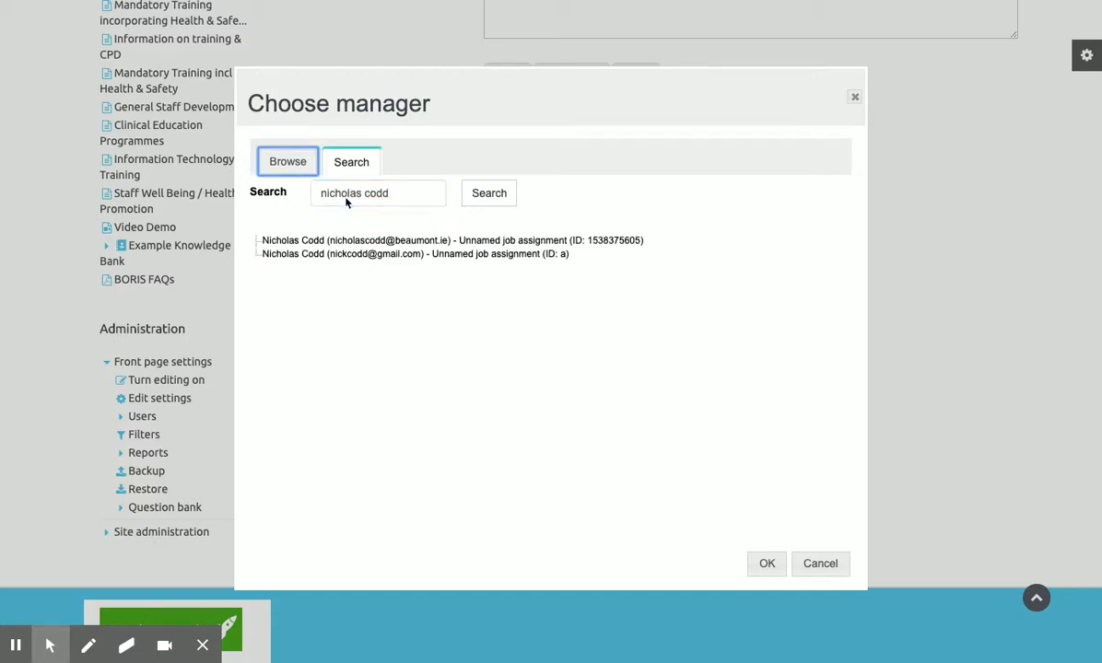
left_click(377, 241)
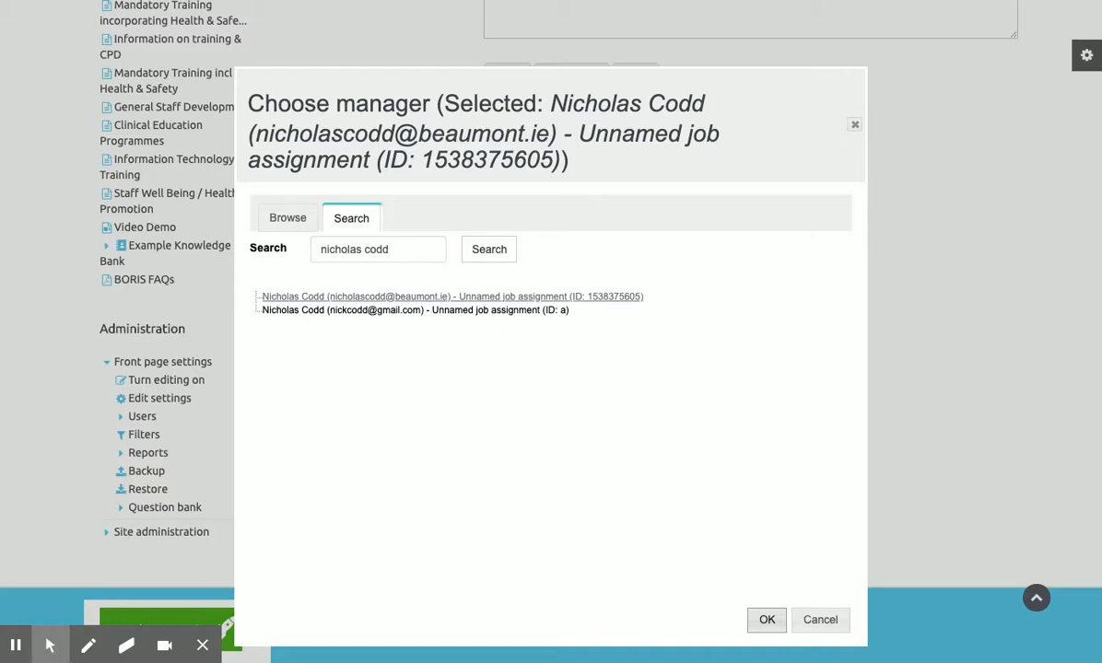
left_click(766, 620)
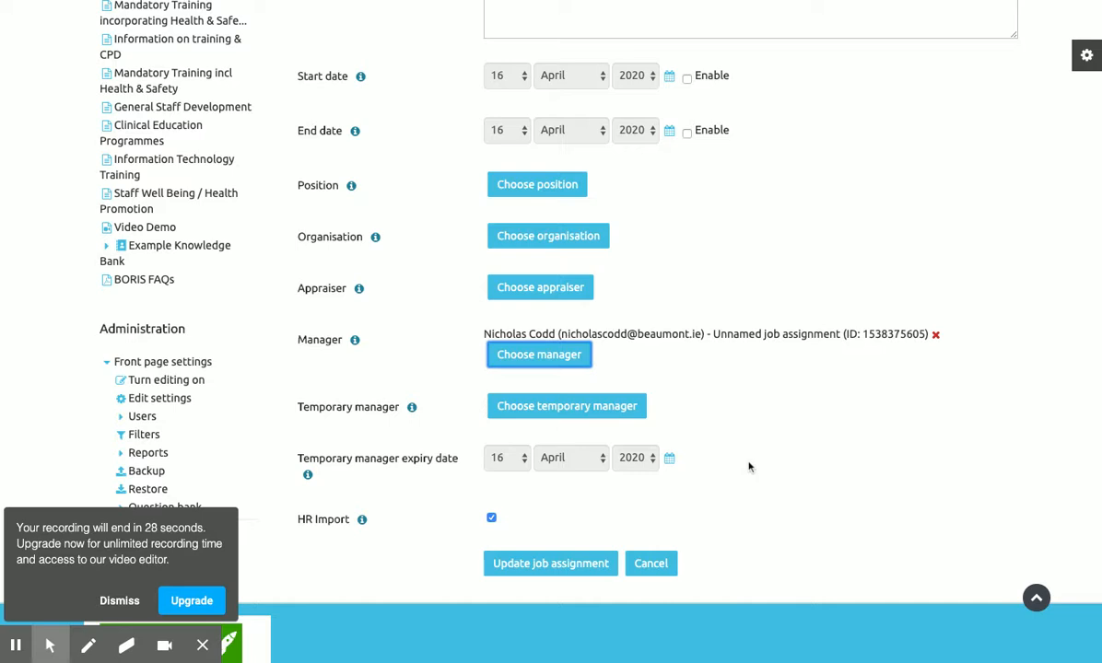
left_click(552, 571)
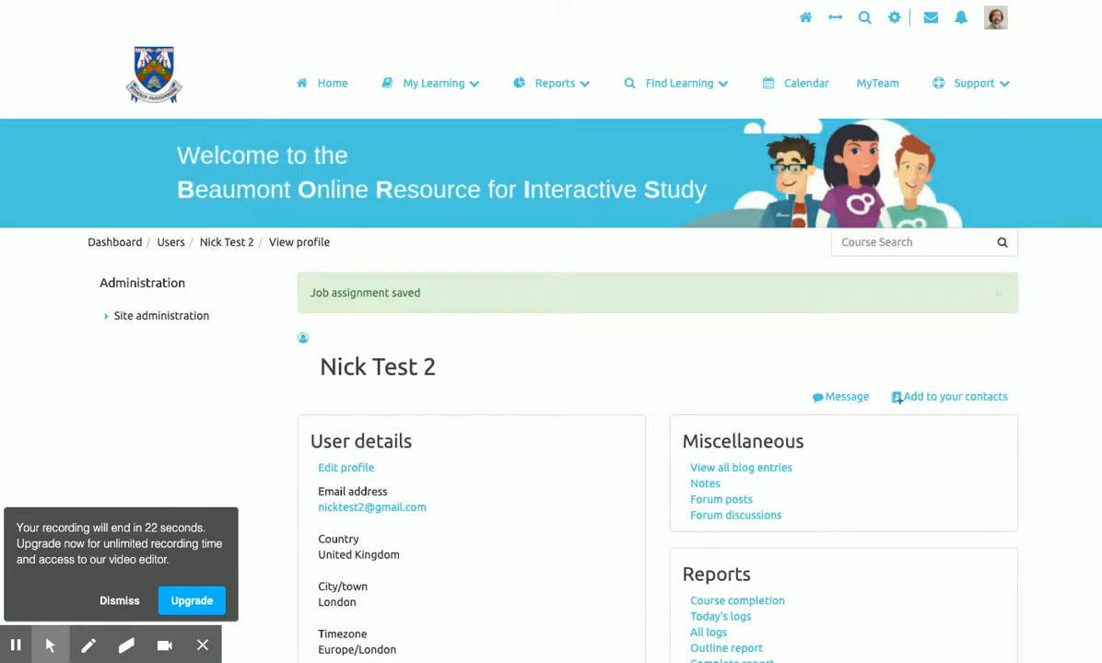
Recheck the saved job assignment's manager and scroll the users report to its manager column.
scroll(553, 368, "down", 4)
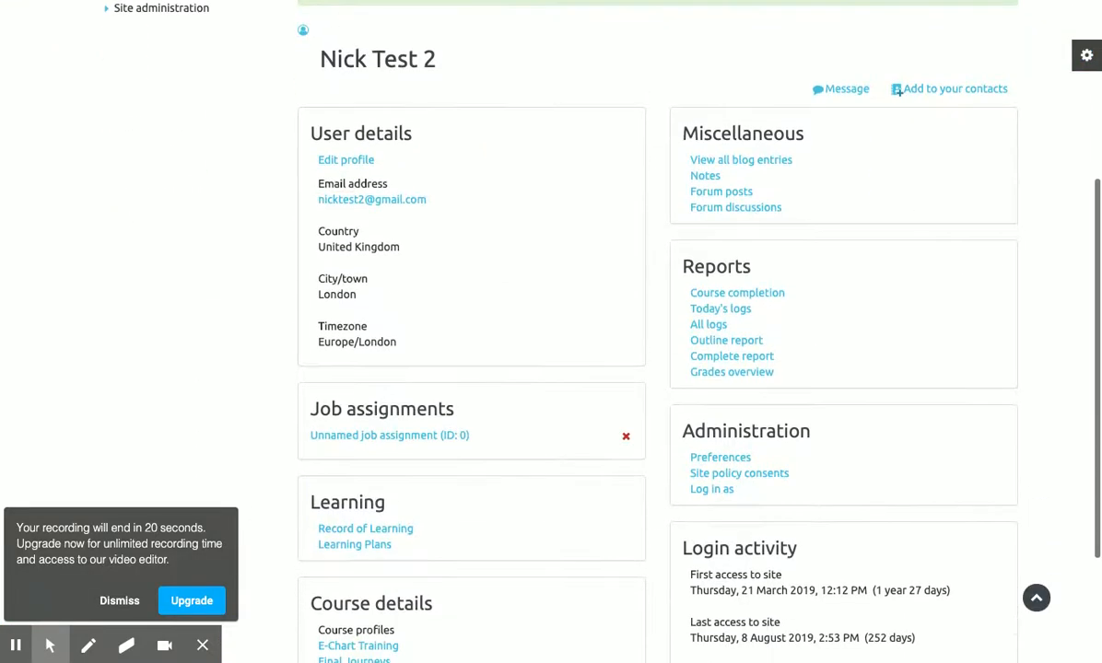
scroll(552, 368, "down", 1)
left_click(388, 385)
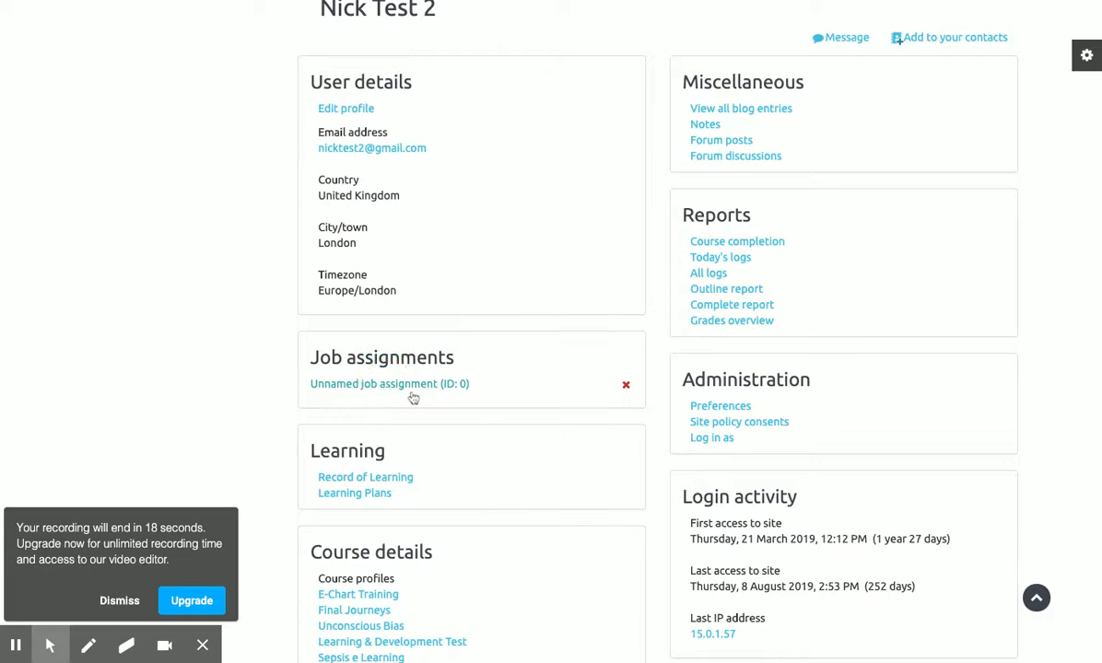
scroll(442, 405, "down", 10)
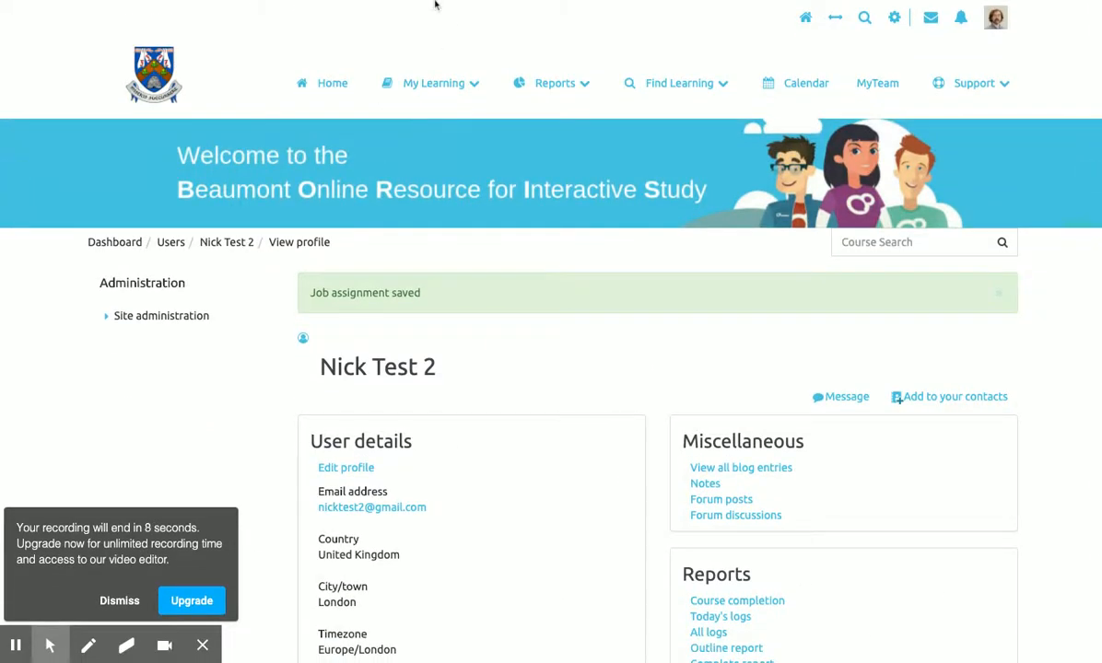
scroll(569, 329, "down", 6)
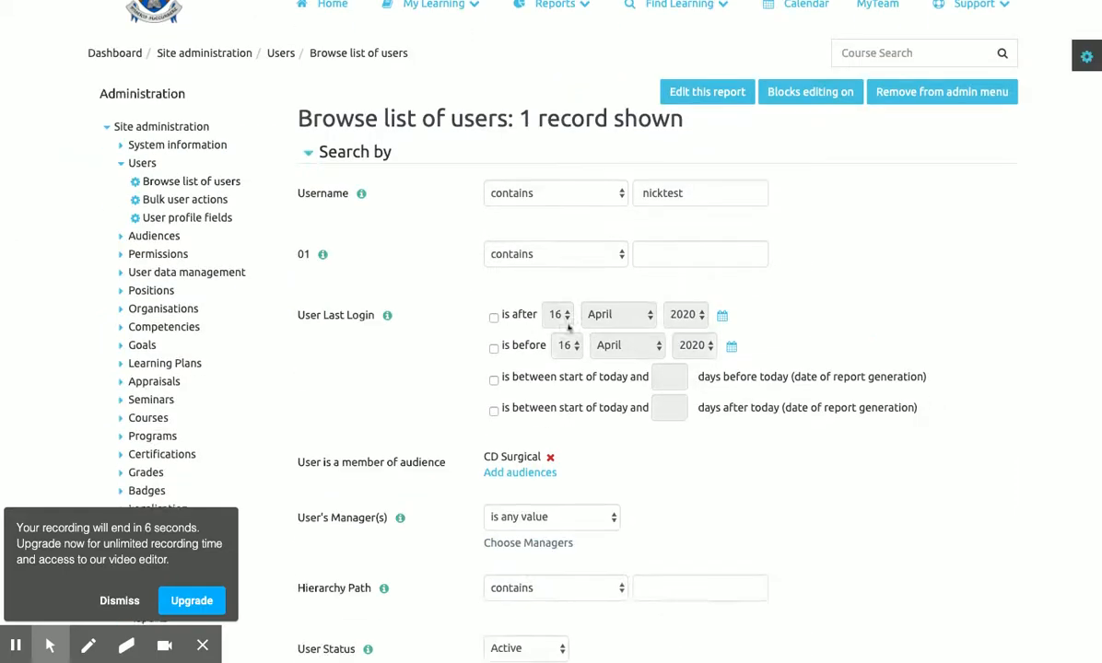
scroll(568, 332, "up", 1)
scroll(645, 396, "right", 4)
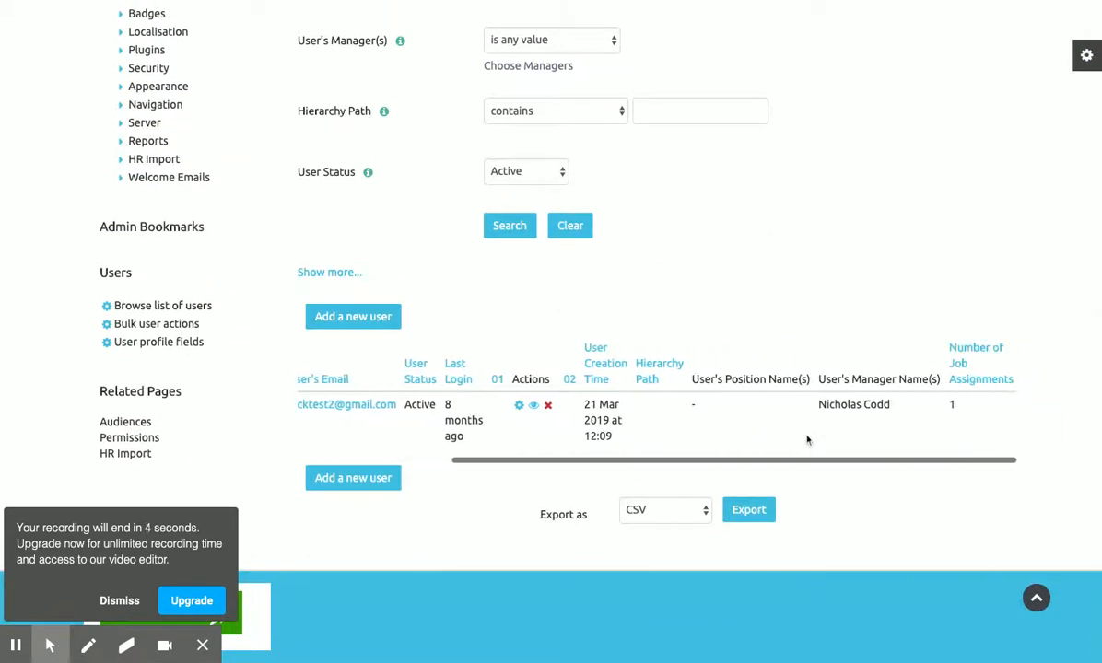
scroll(810, 406, "left", 4)
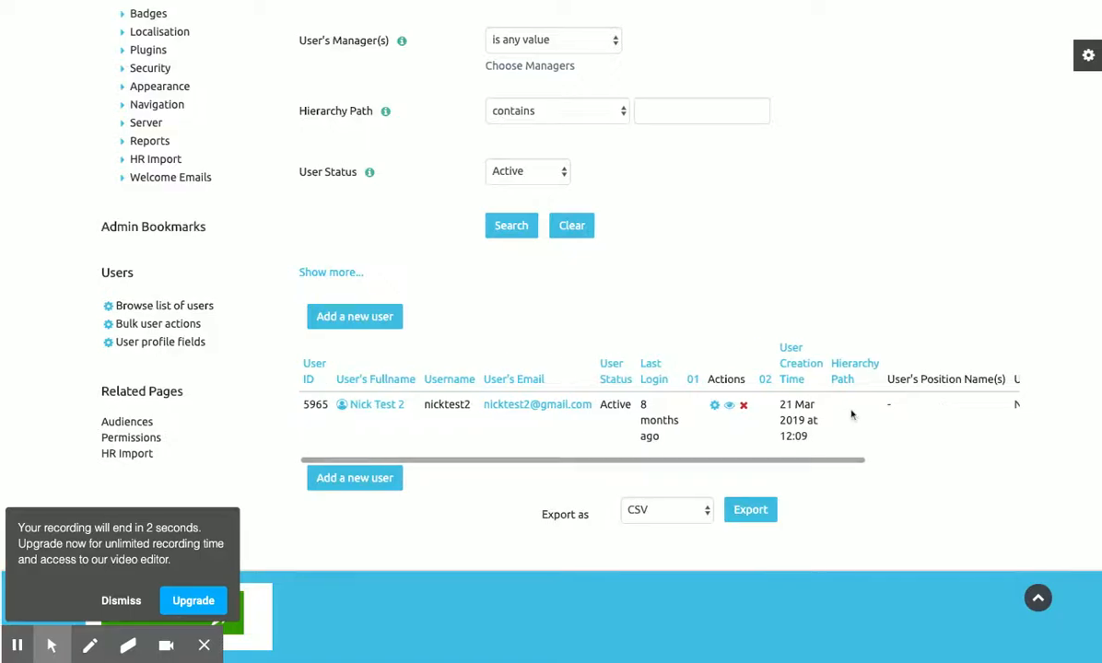